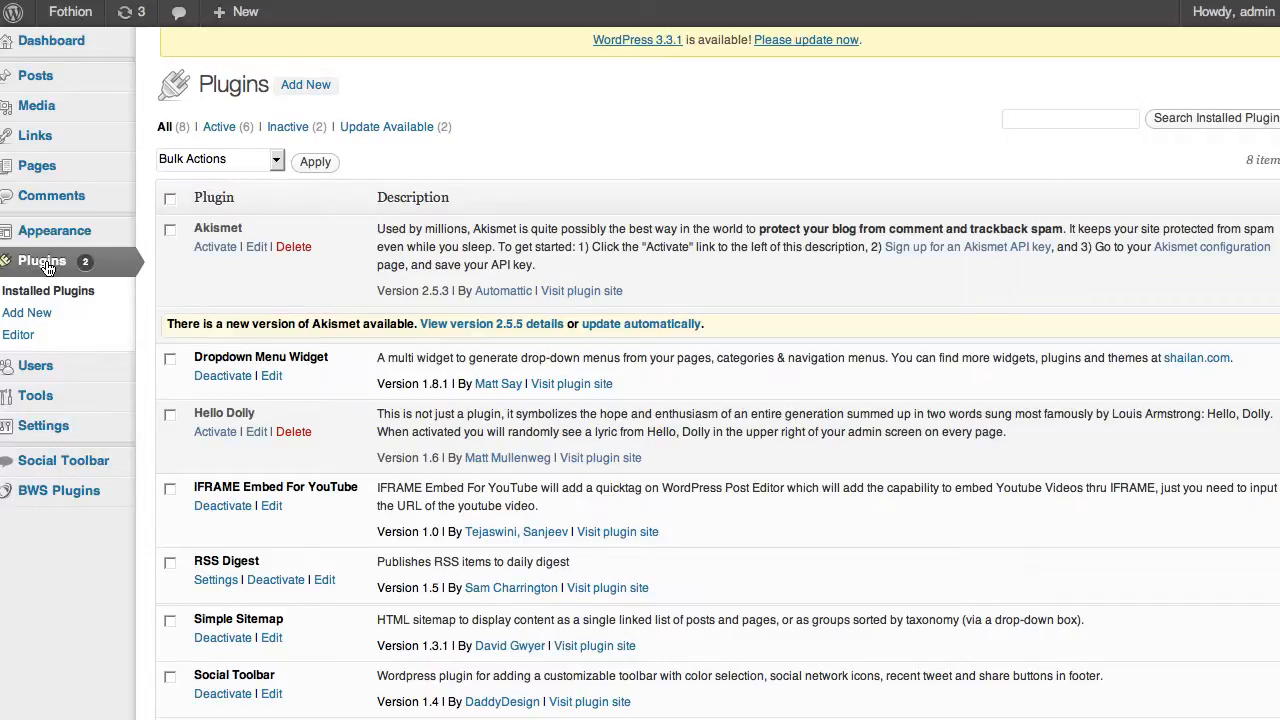
Open the page for adding new plugins and search the plugin directory for the term "facebook".
click(313, 88)
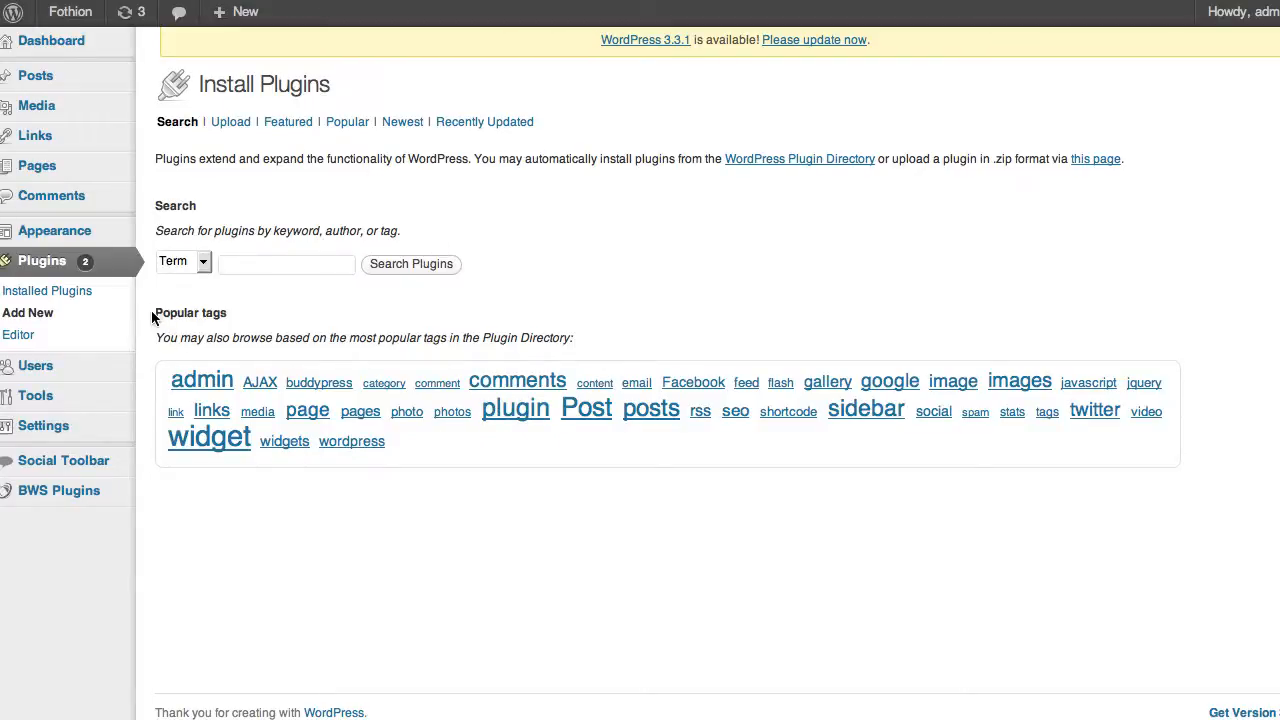
drag(151, 310, 461, 437)
click(1066, 485)
click(322, 268)
text(facebook)
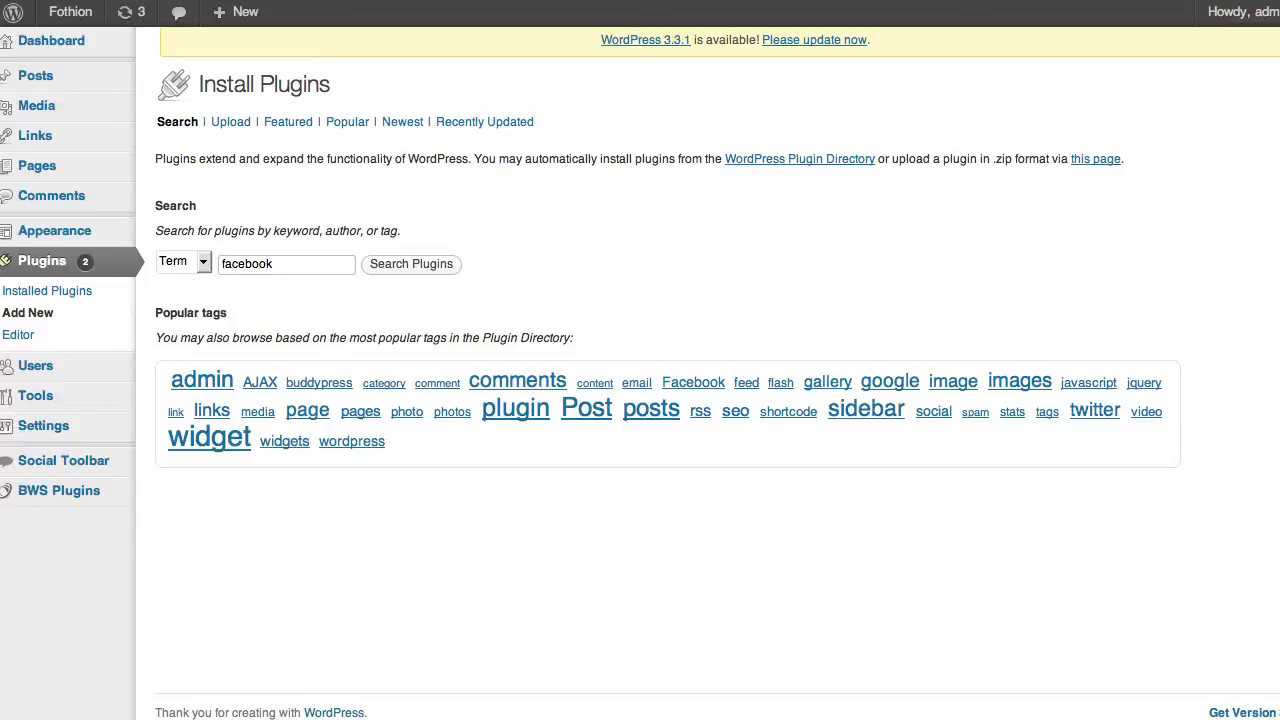
click(410, 270)
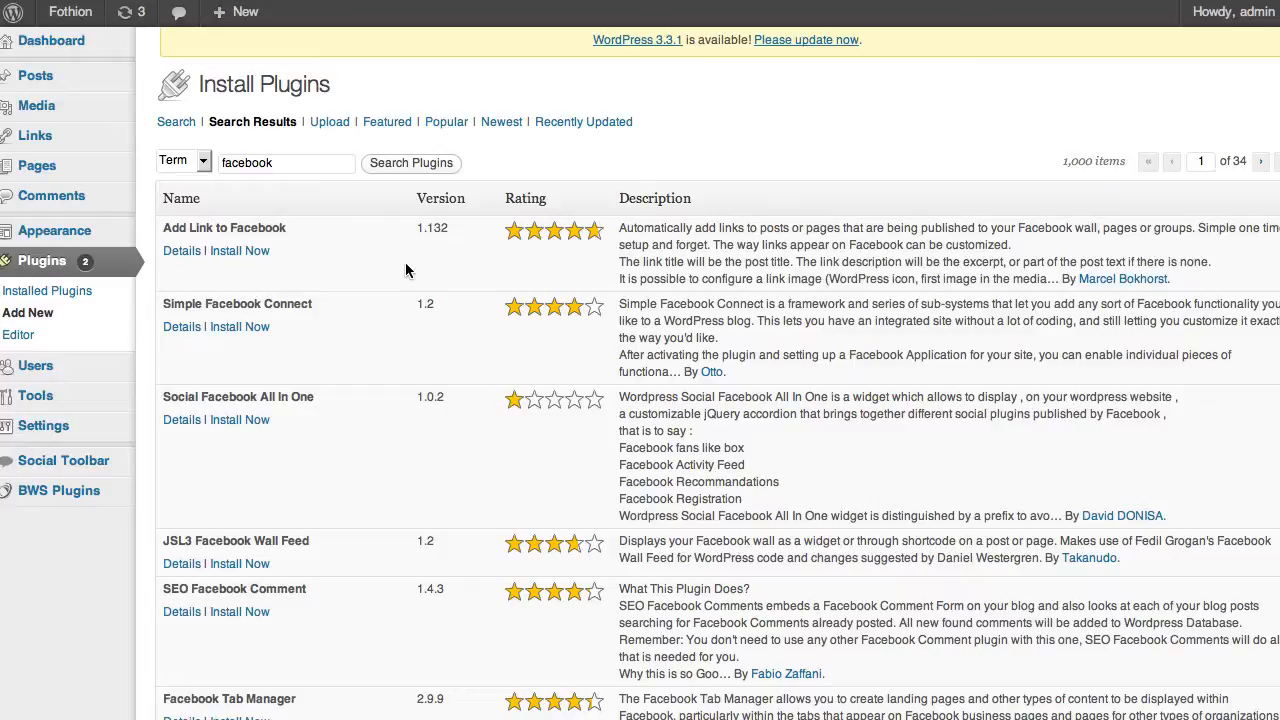
Review the description and version columns of the search results, then install the Add Link to Facebook plugin.
double_click(630, 199)
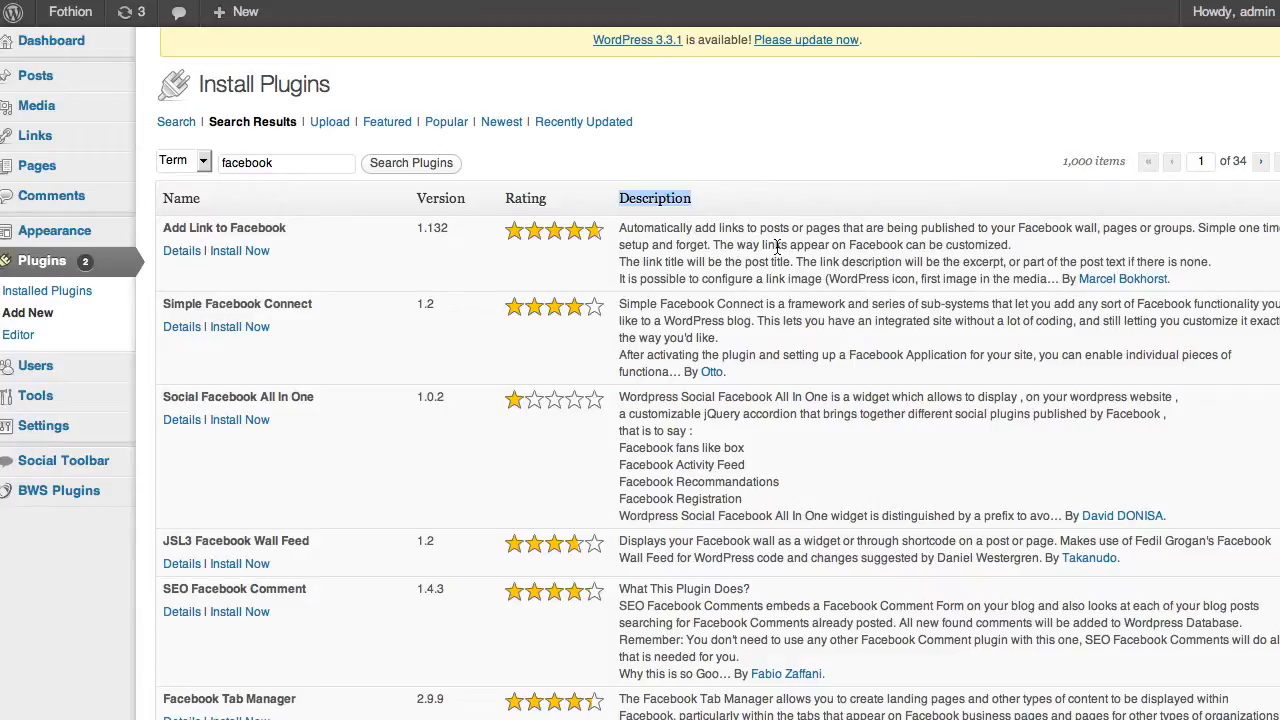
drag(418, 203, 472, 205)
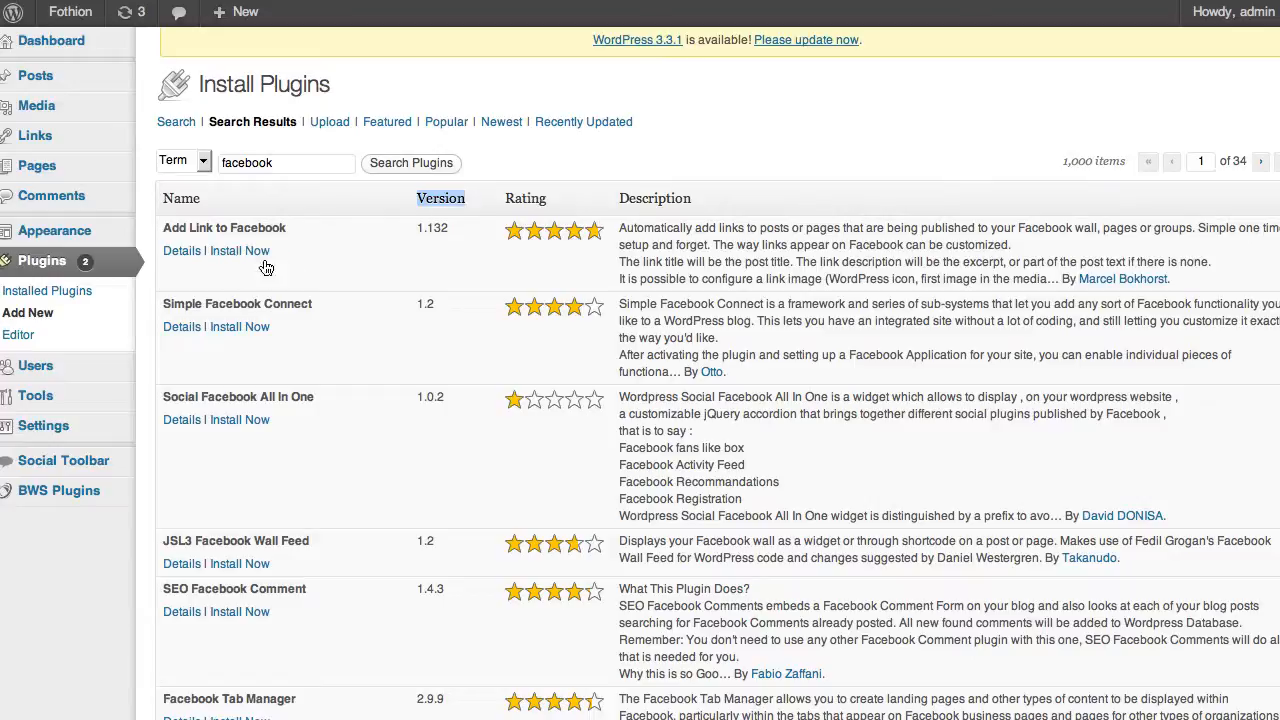
click(231, 258)
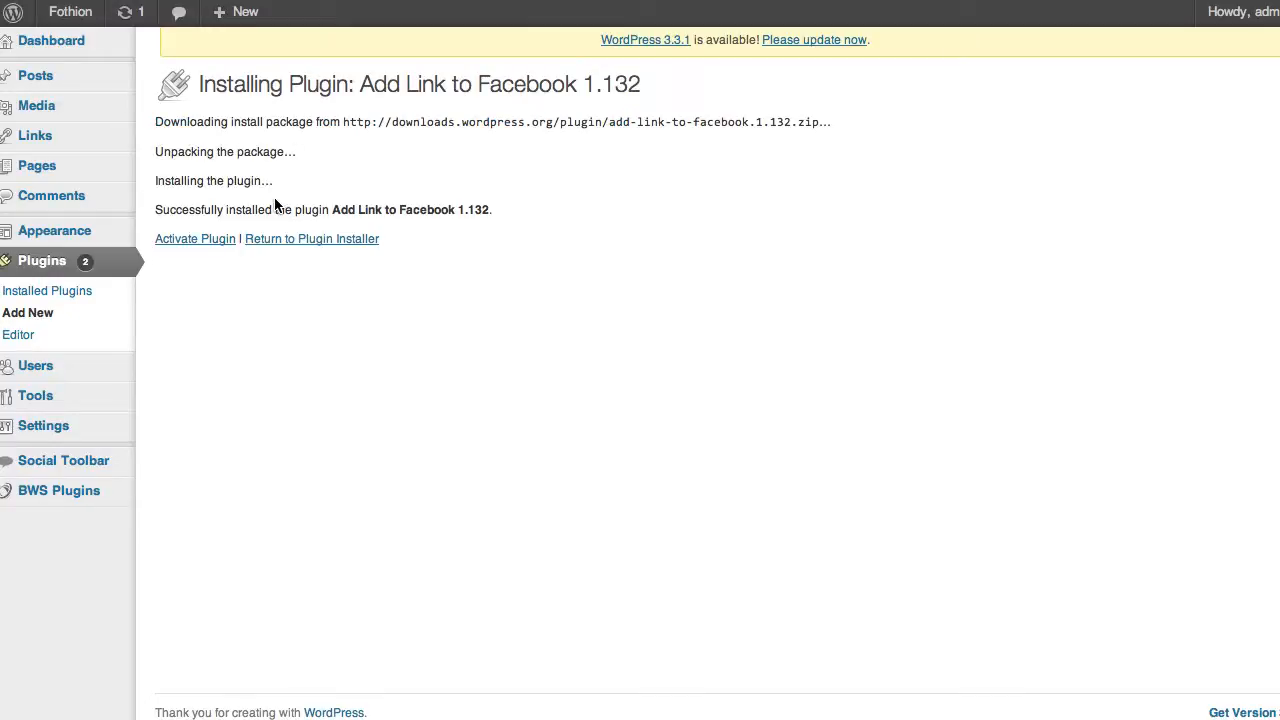
Examine the installation log of Add Link to Facebook, including the package's download address, the unpacking and installing stages, and the plugin version.
drag(154, 122, 822, 127)
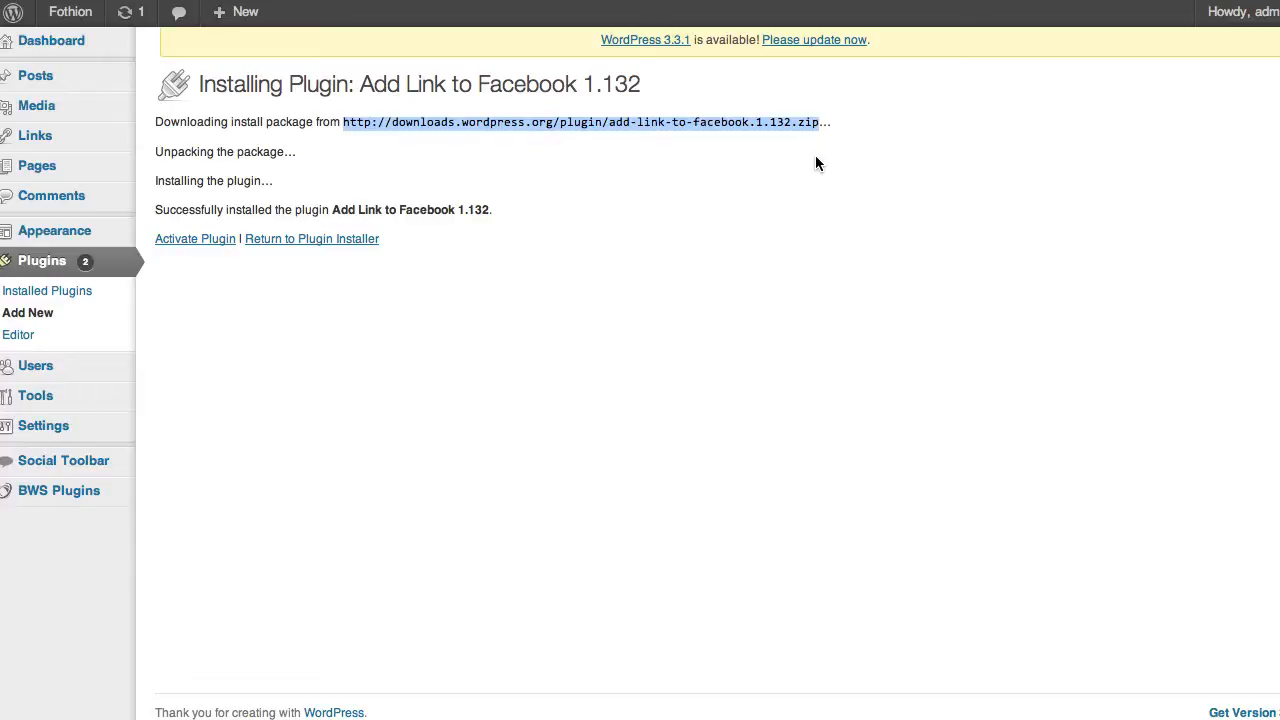
click(472, 127)
drag(461, 122, 555, 122)
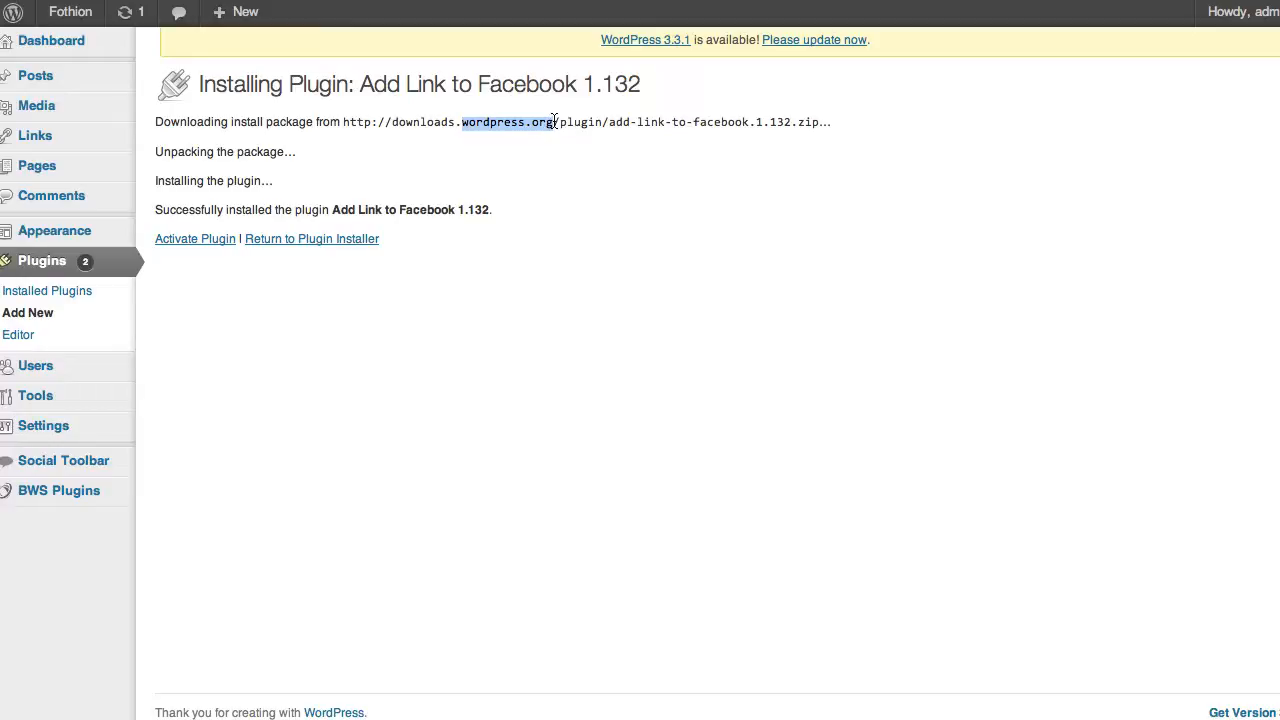
drag(155, 152, 325, 155)
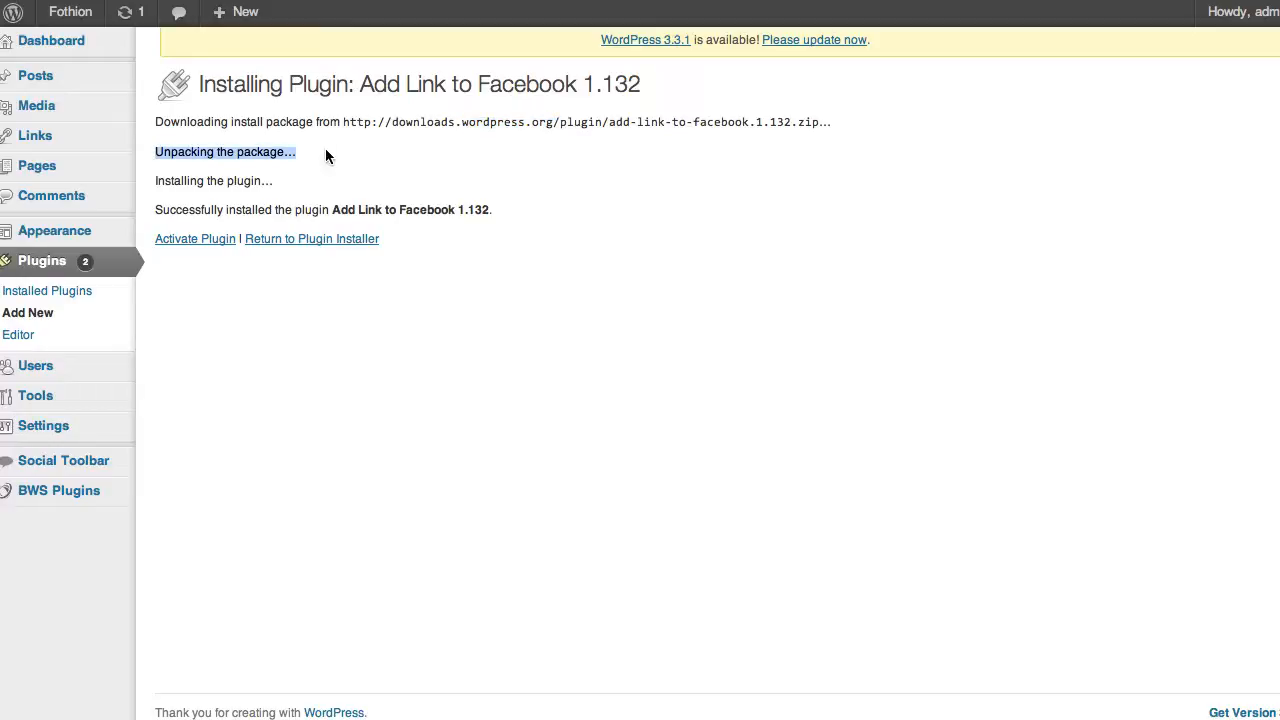
drag(157, 180, 276, 185)
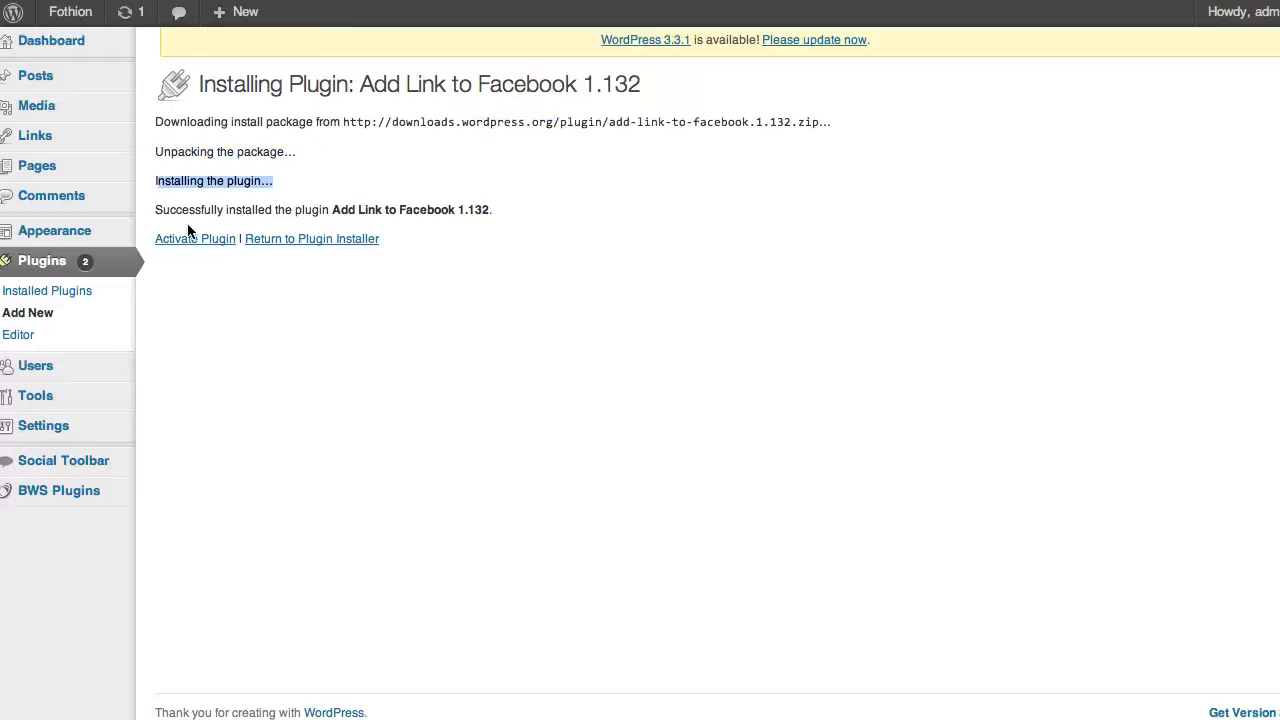
drag(155, 209, 203, 212)
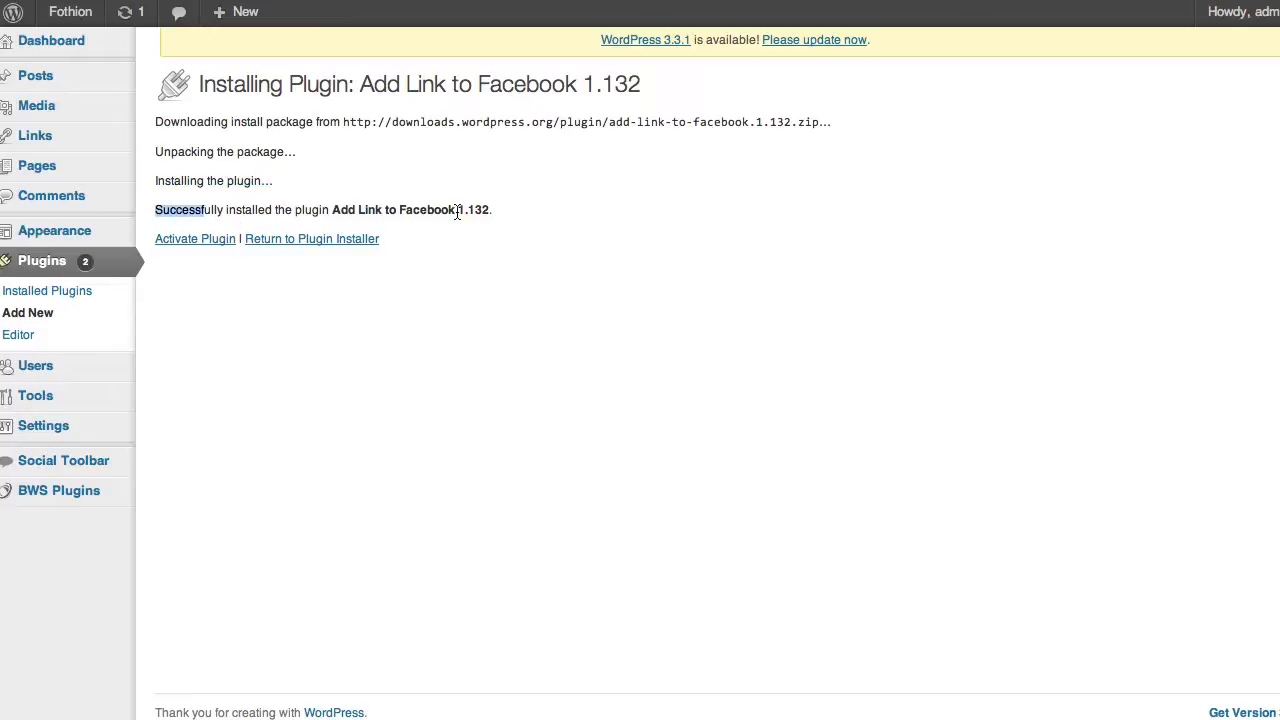
drag(458, 212, 496, 208)
click(521, 229)
Activate the Add Link to Facebook plugin and locate its entry among the installed plugins.
click(199, 240)
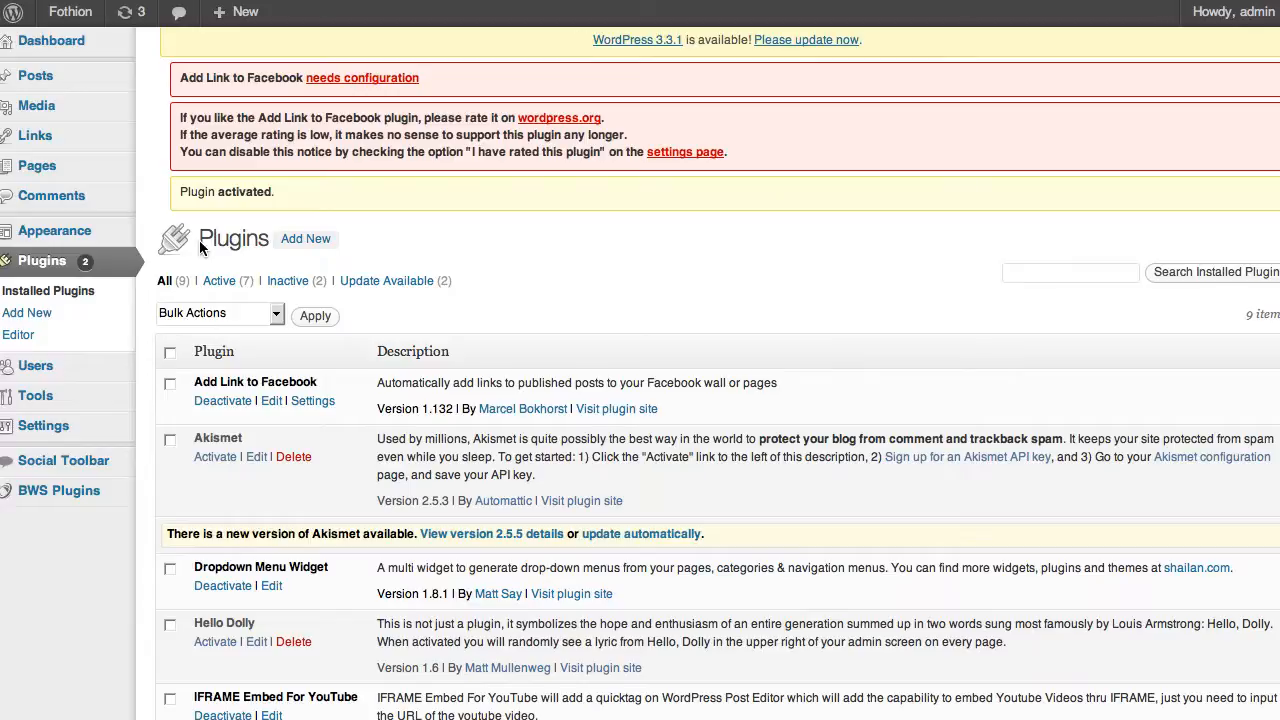
scroll(305, 280, down, 5)
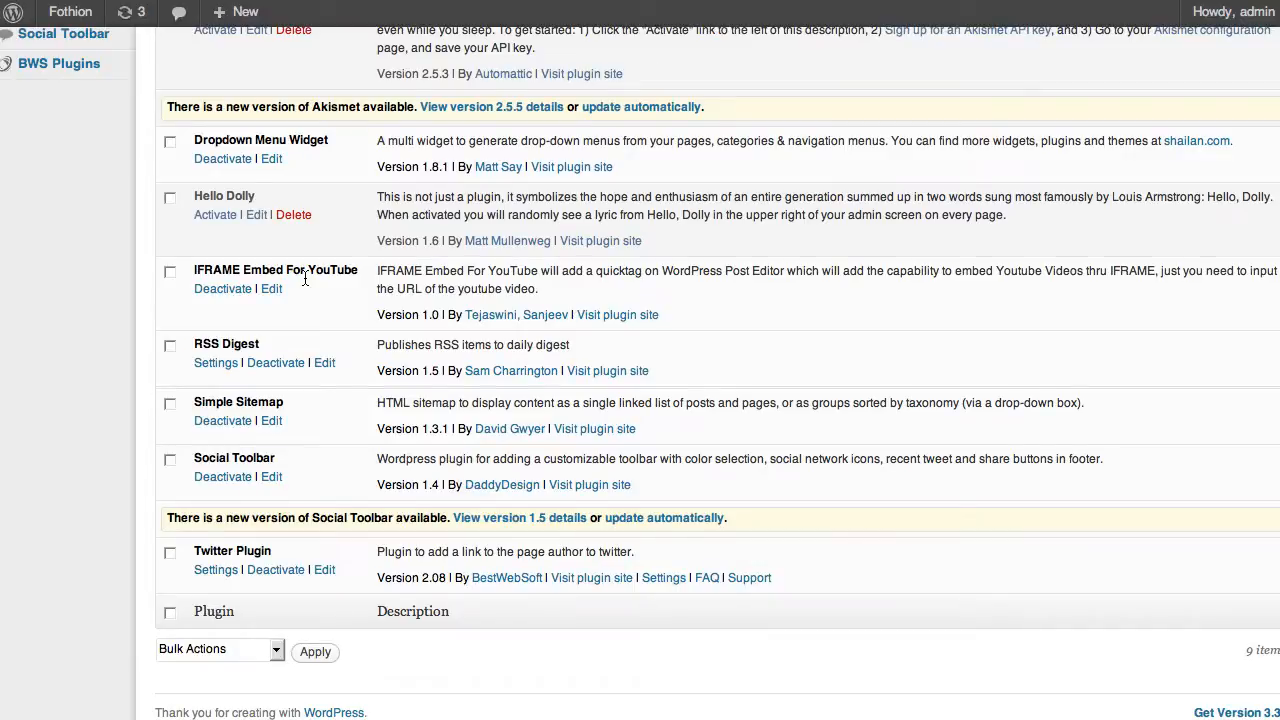
scroll(338, 300, up, 2)
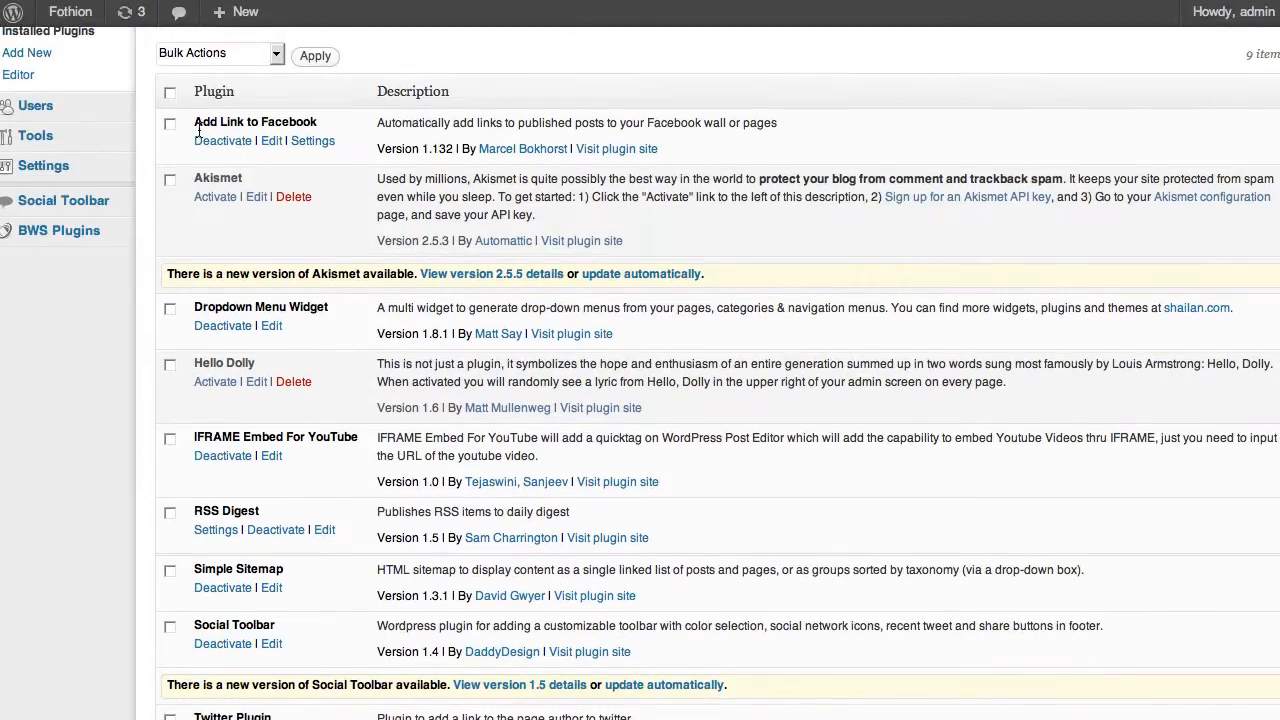
drag(196, 124, 320, 121)
scroll(338, 135, up, 1)
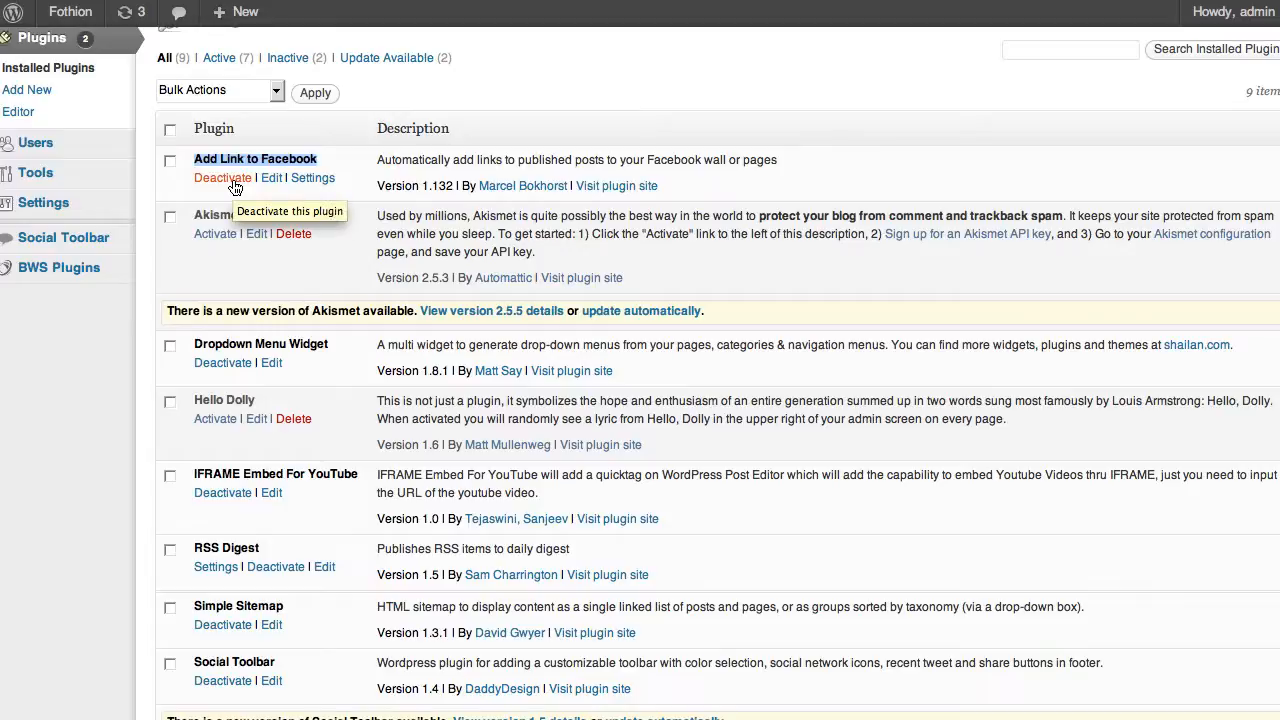
Open the Add Link to Facebook settings and examine the App ID and App Secret fields, link picture options and link appearance options.
click(314, 180)
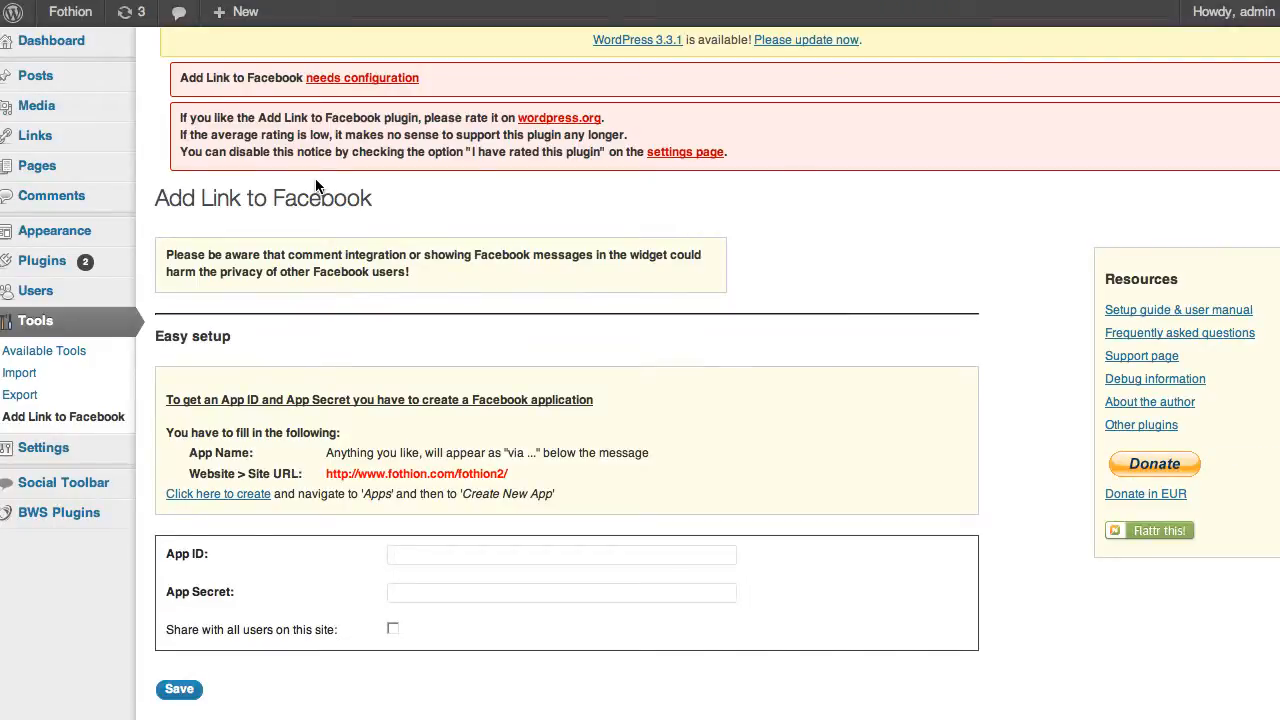
scroll(297, 291, down, 5)
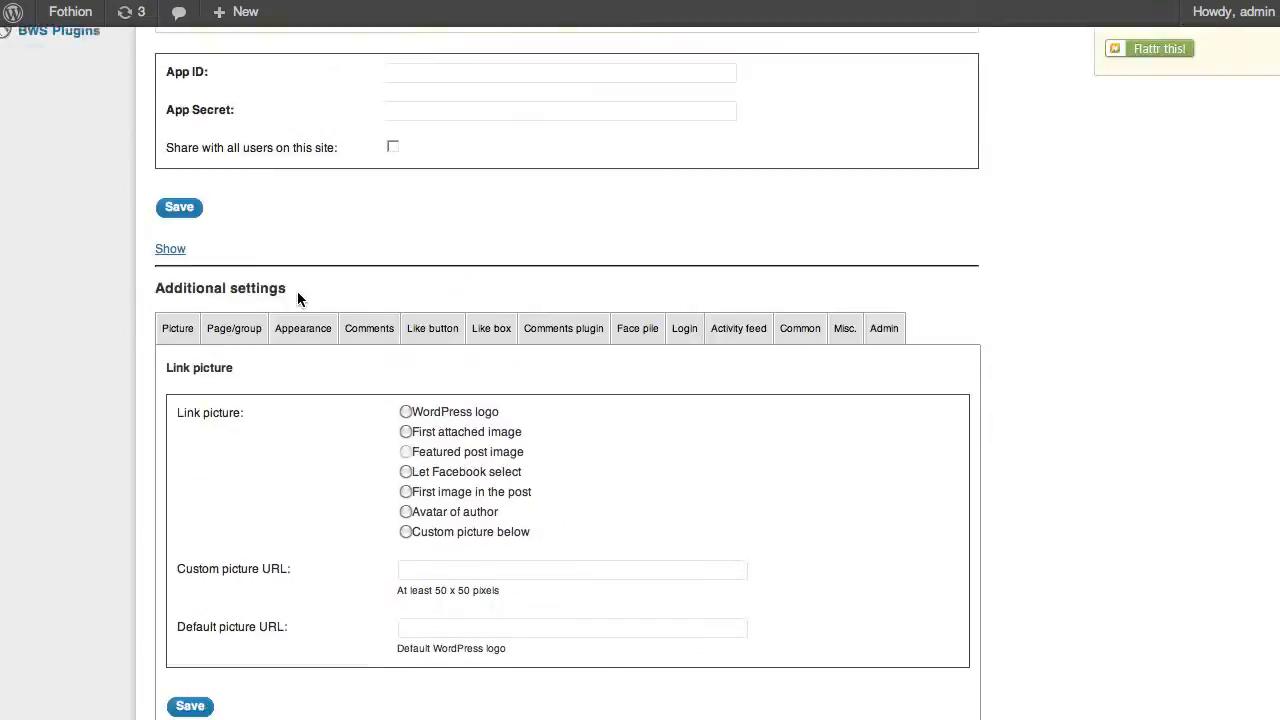
scroll(297, 291, up, 1)
click(420, 199)
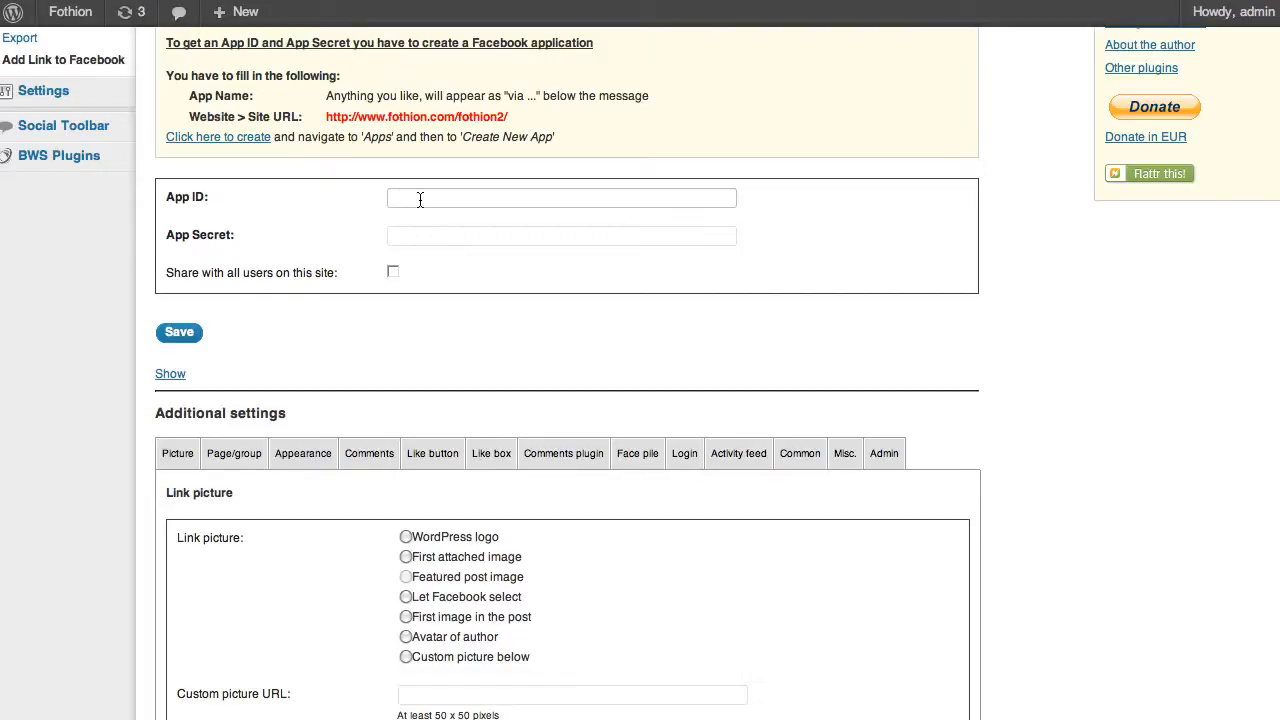
scroll(416, 196, up, 4)
scroll(416, 196, down, 12)
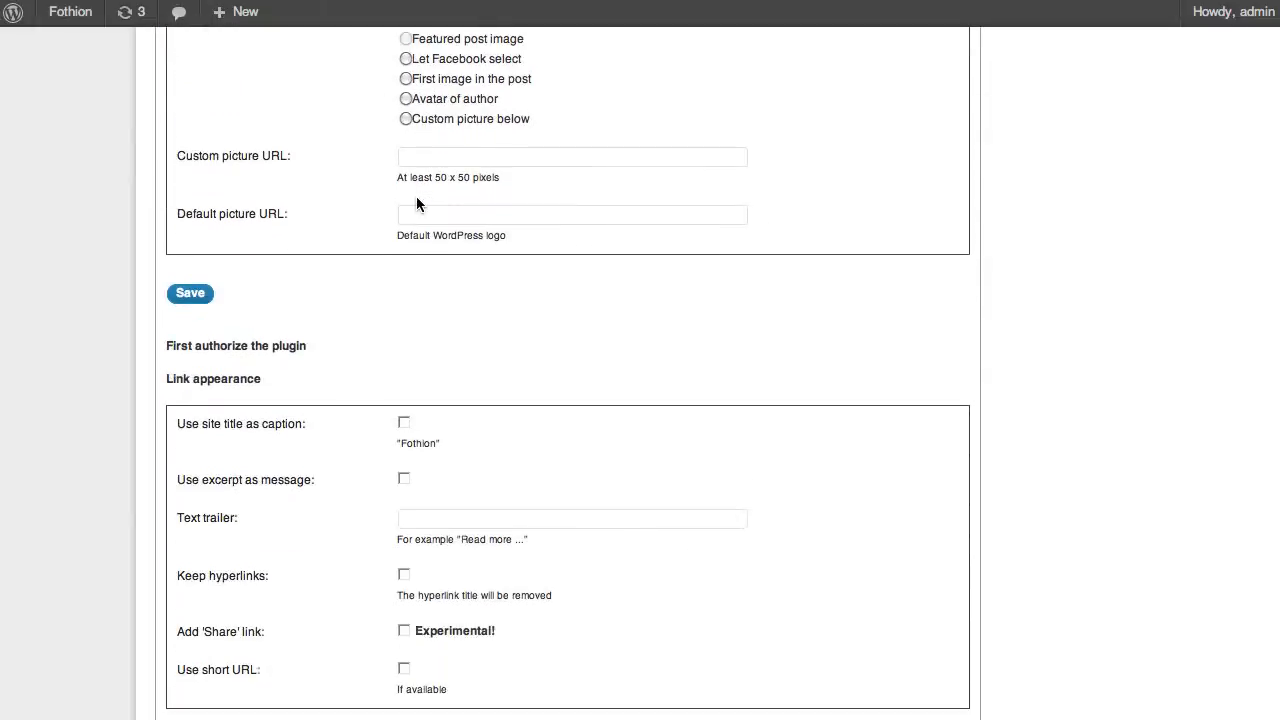
scroll(417, 201, down, 8)
scroll(417, 201, up, 20)
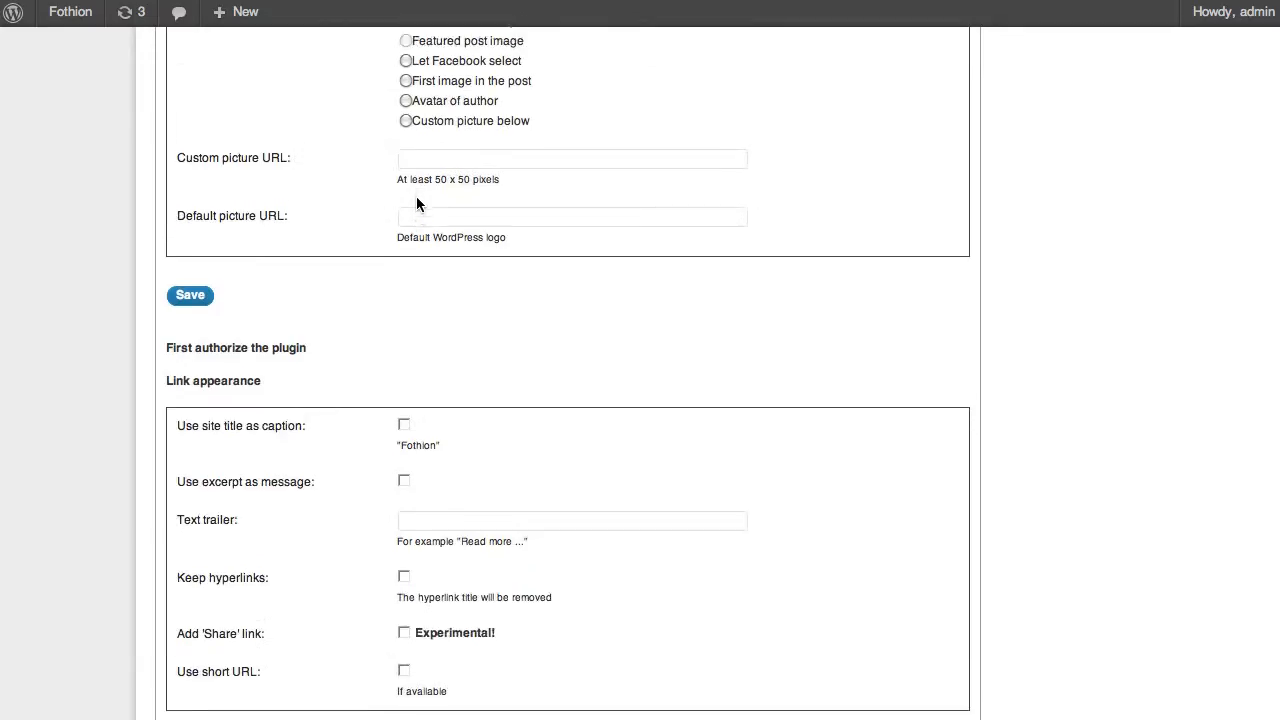